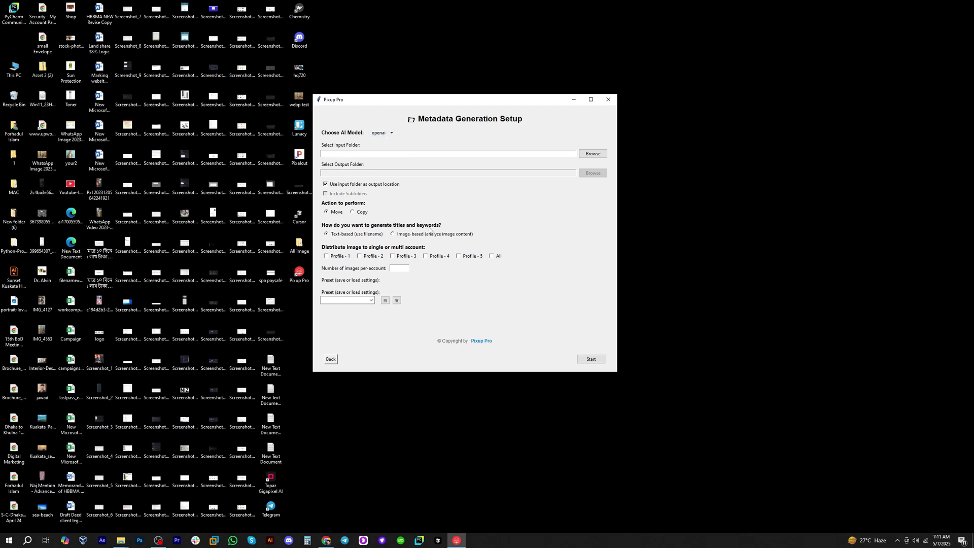
click(389, 136)
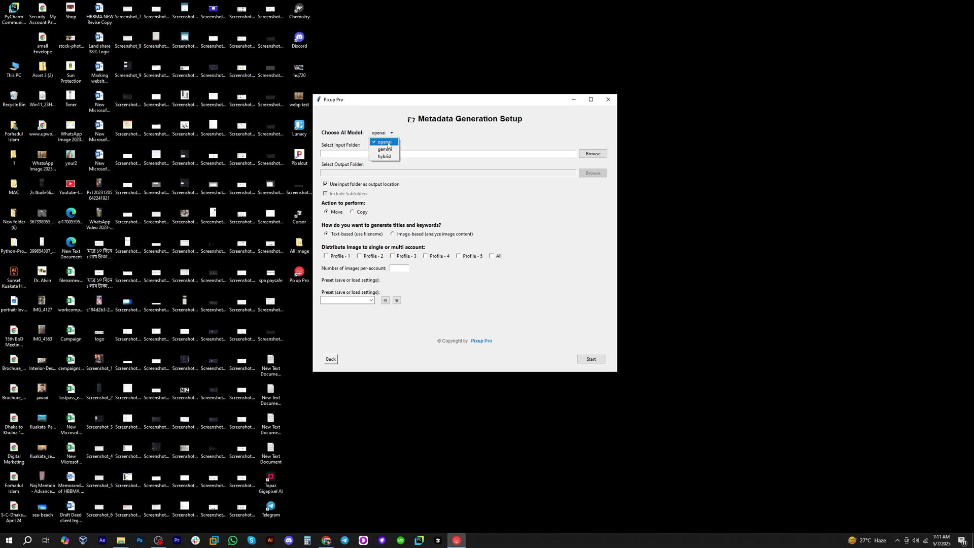
click(423, 134)
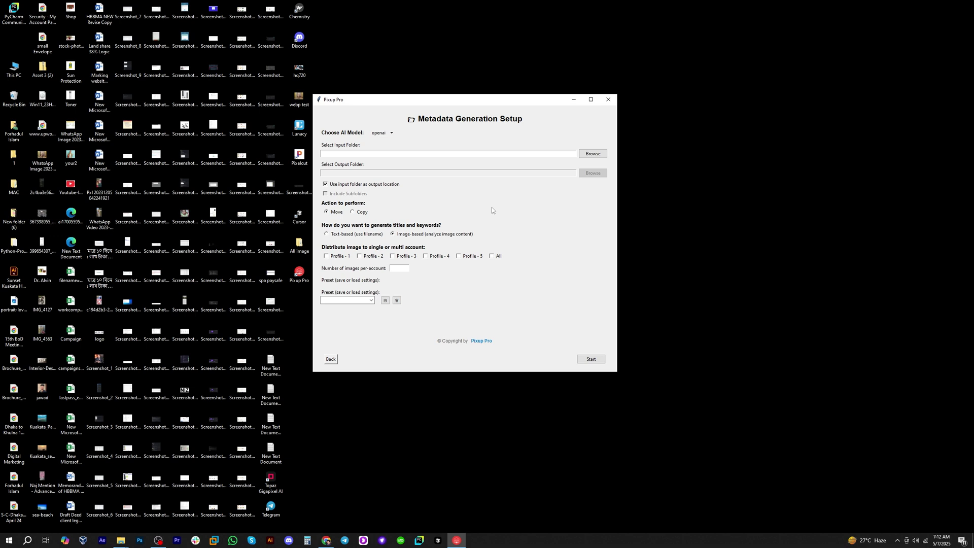
Set the input folder for metadata generation to the All image folder on the Desktop.
click(594, 154)
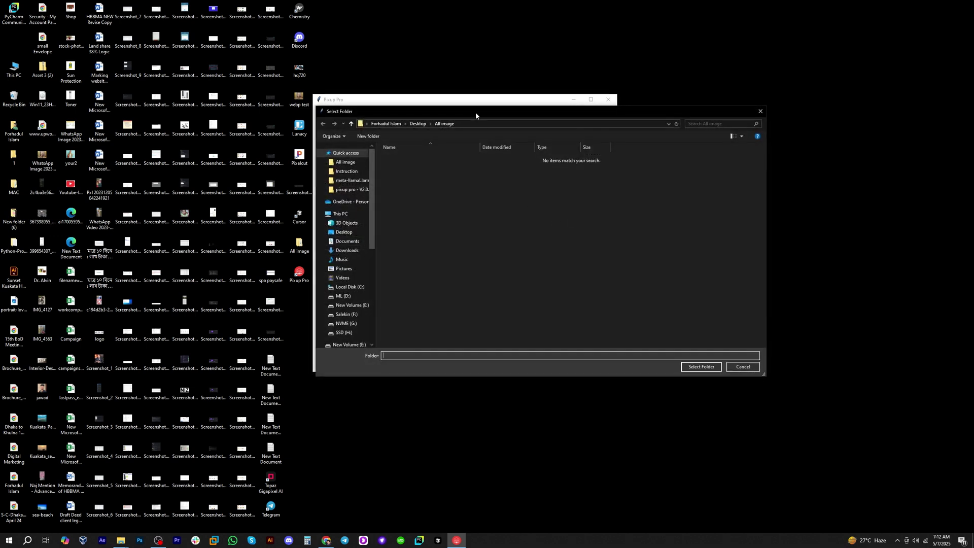
drag(476, 115, 469, 146)
click(412, 155)
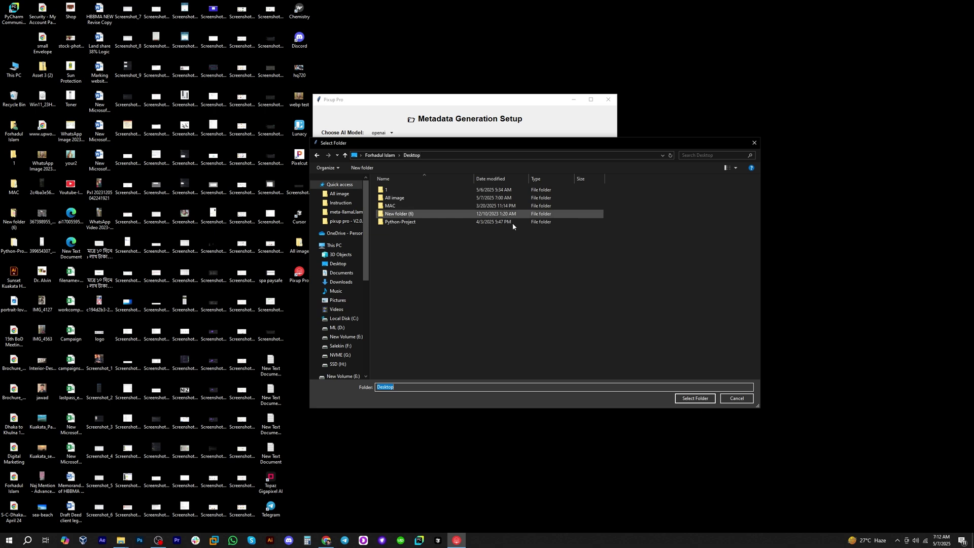
double_click(391, 198)
click(695, 398)
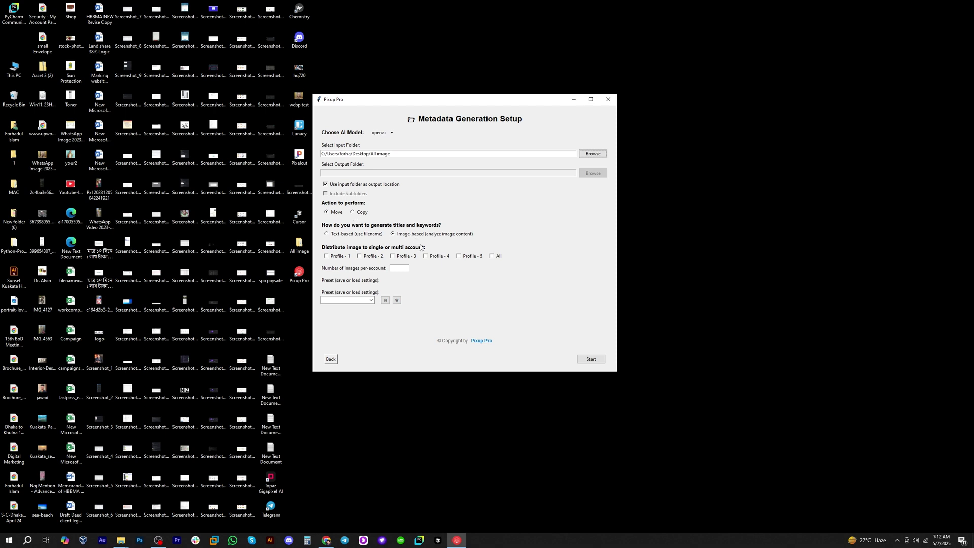
Assign the images to Profile - 1 with 7 images per account, checking the All image folder for the count, and start the metadata generation.
click(339, 257)
double_click(299, 245)
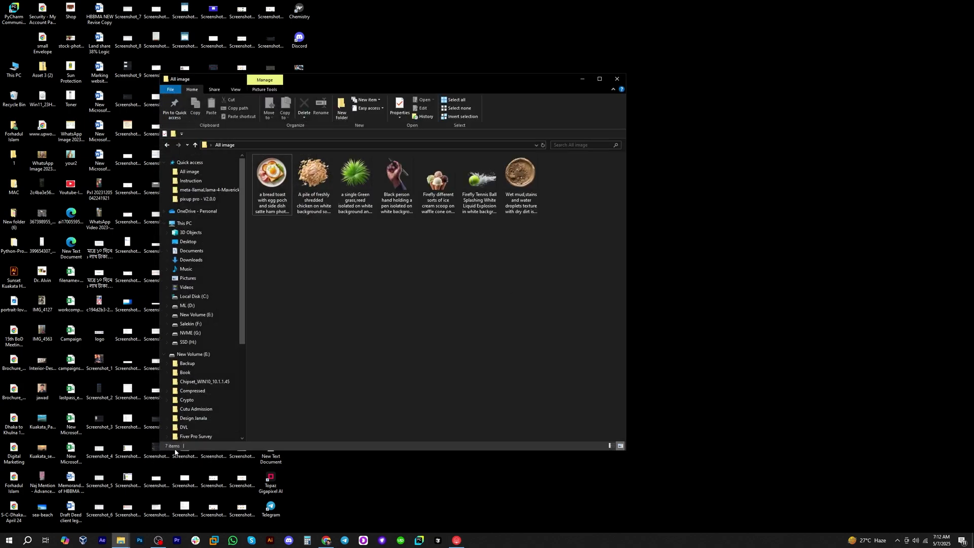
click(582, 79)
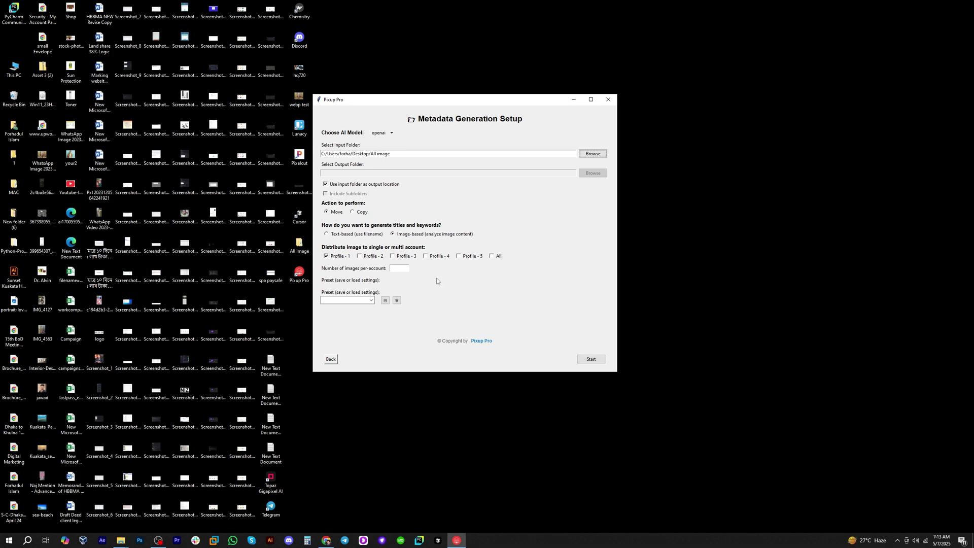
click(405, 269)
click(592, 360)
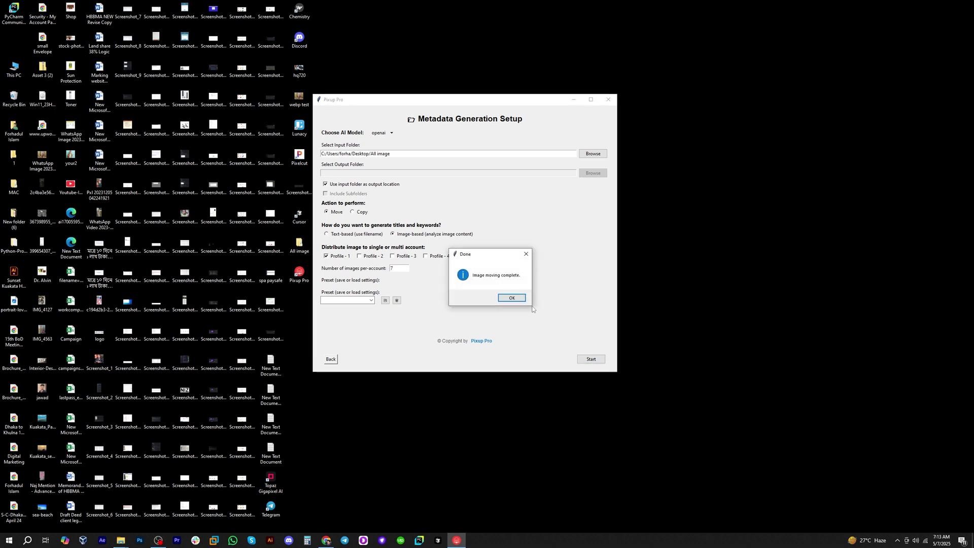
click(512, 299)
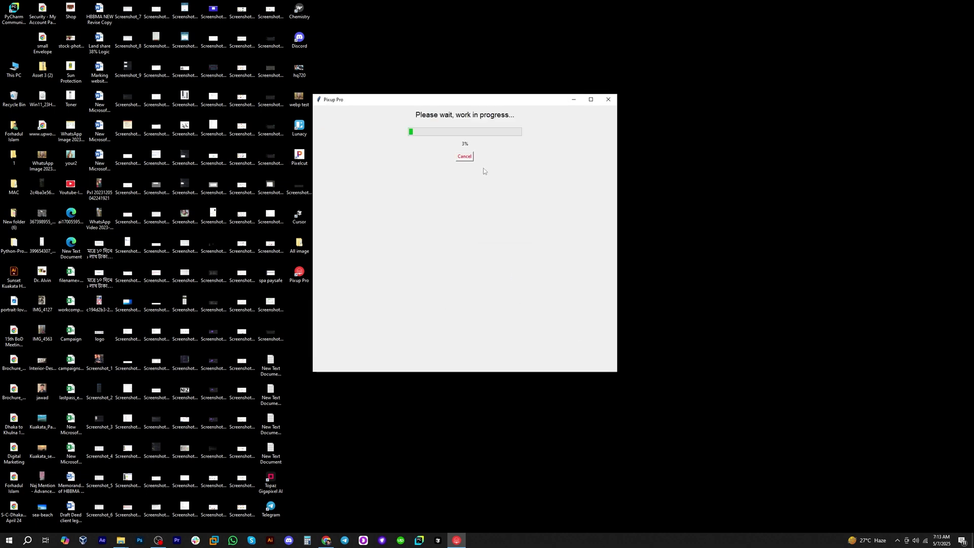
Switch to a maximized Chrome window, go to openai.com and open the API Platform login.
click(327, 542)
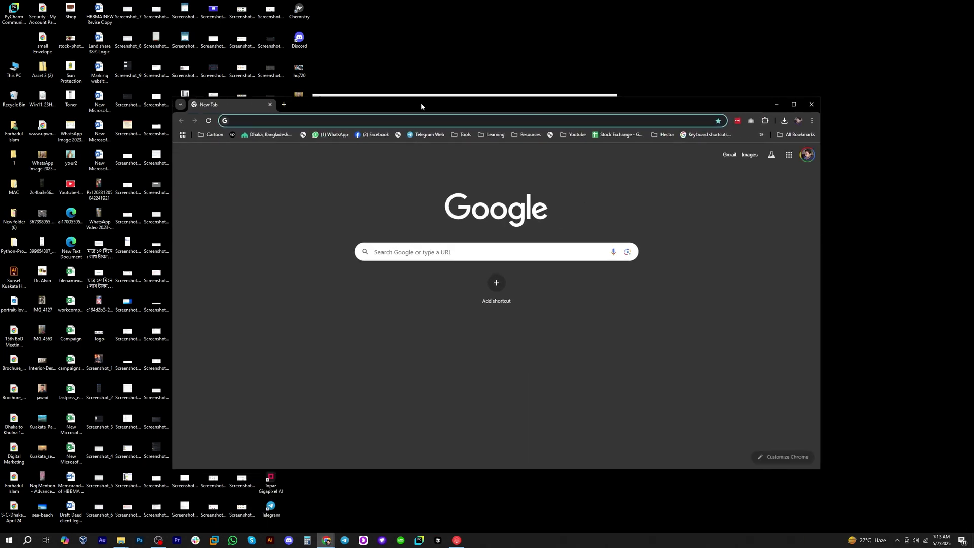
double_click(421, 102)
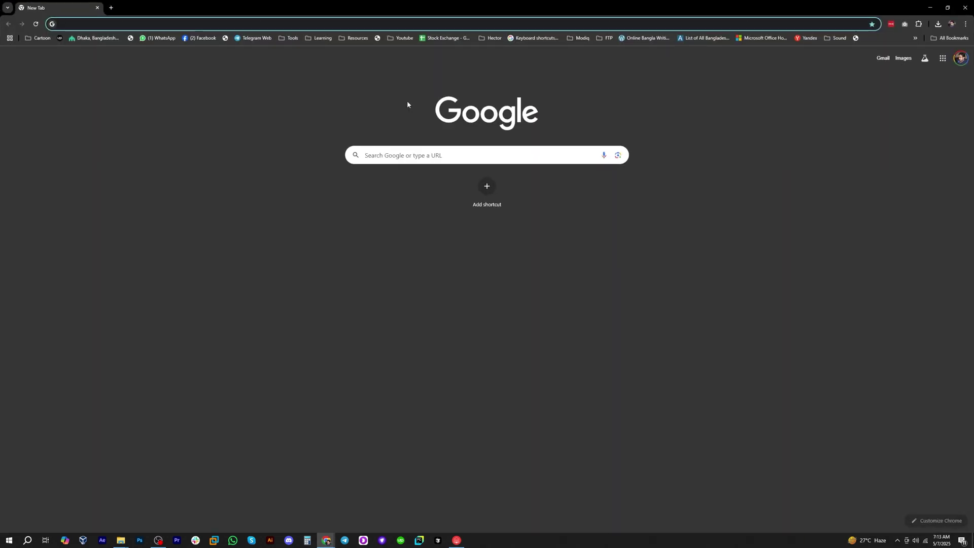
text(ope)
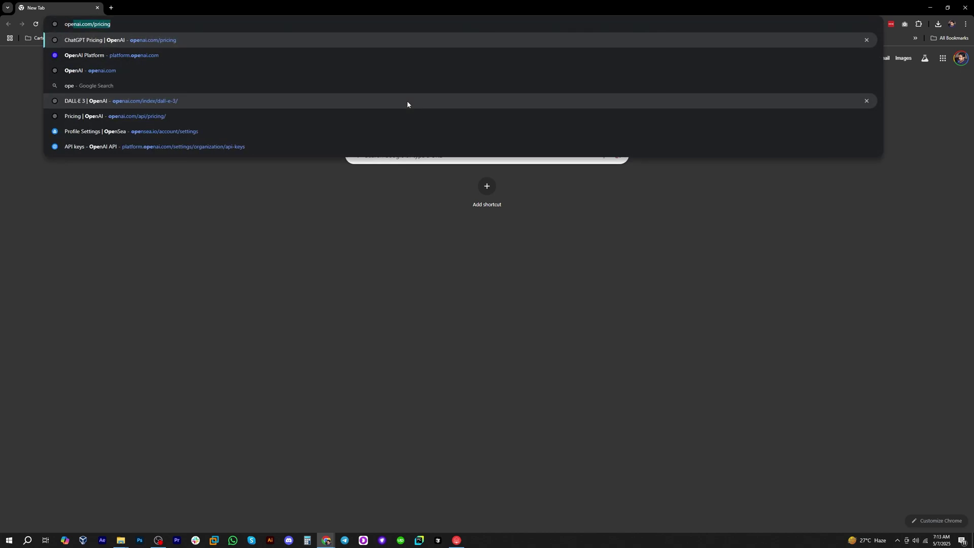
text(nai.com)
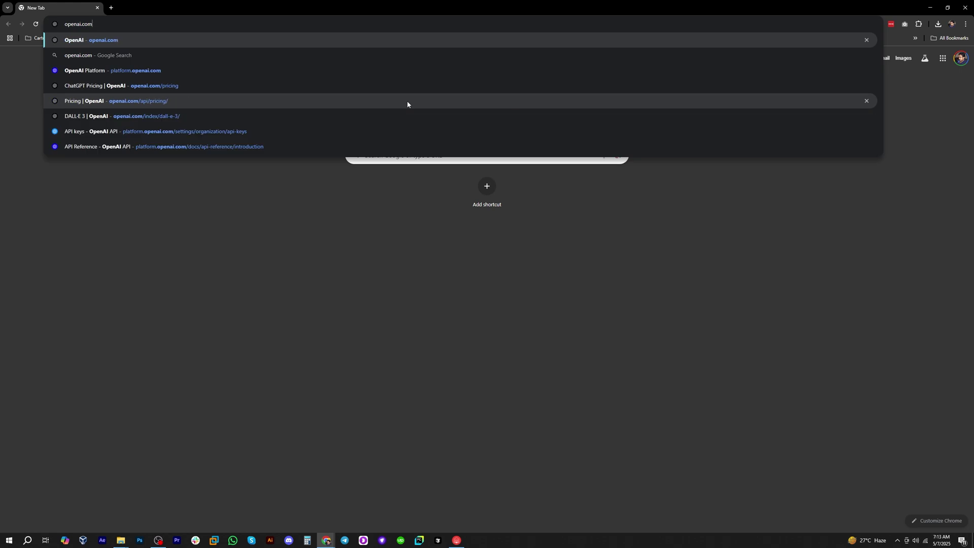
key(Return)
mouse_move(932, 74)
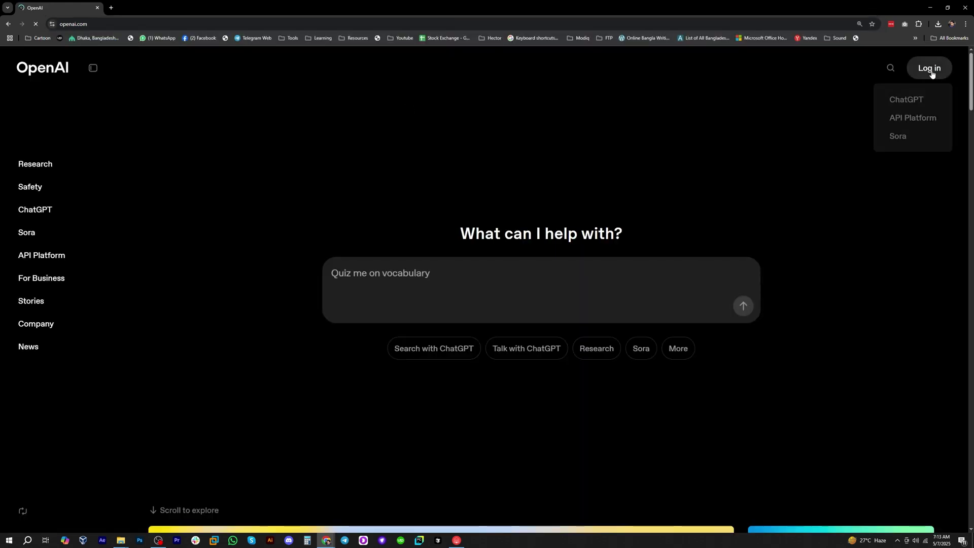
click(909, 122)
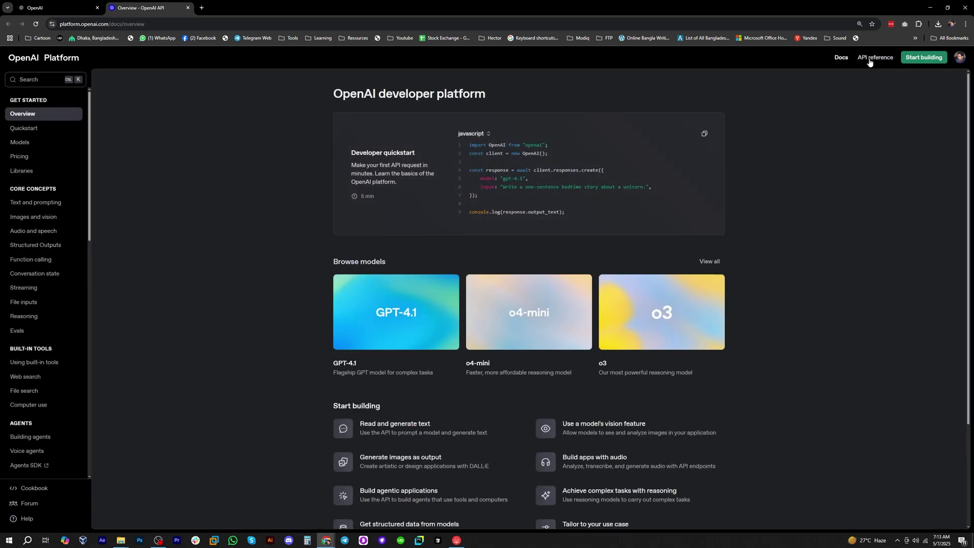
Go through the API reference's organization settings to the Projects page and examine each project's monthly spend.
click(869, 59)
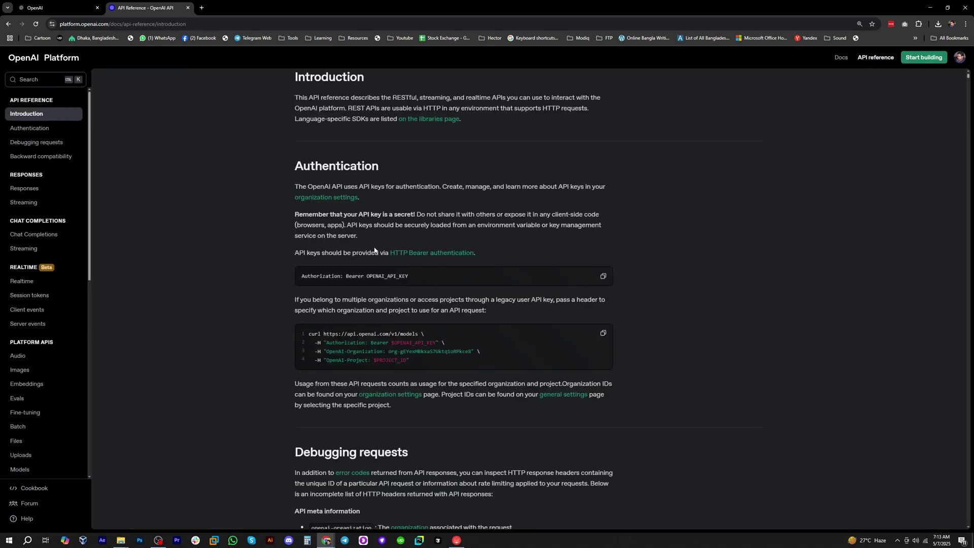
click(332, 197)
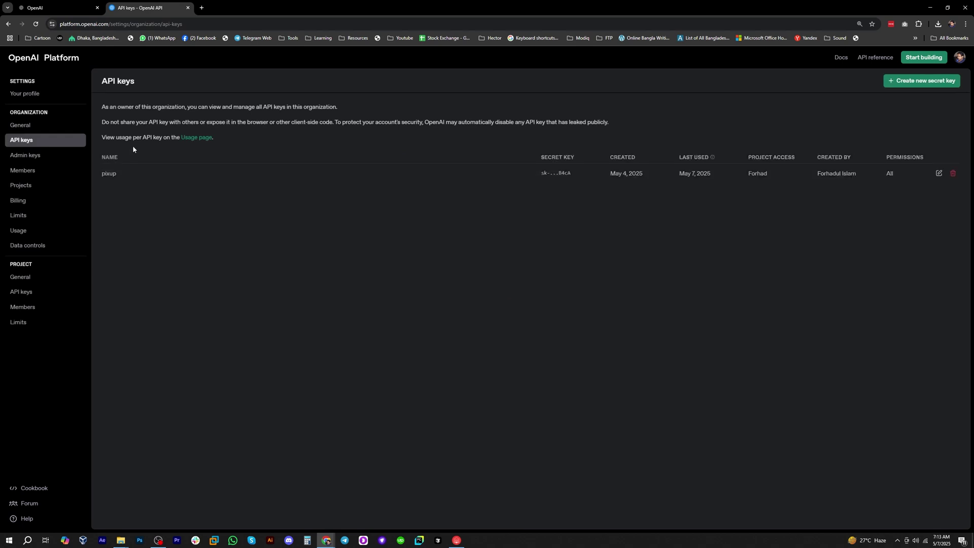
click(28, 187)
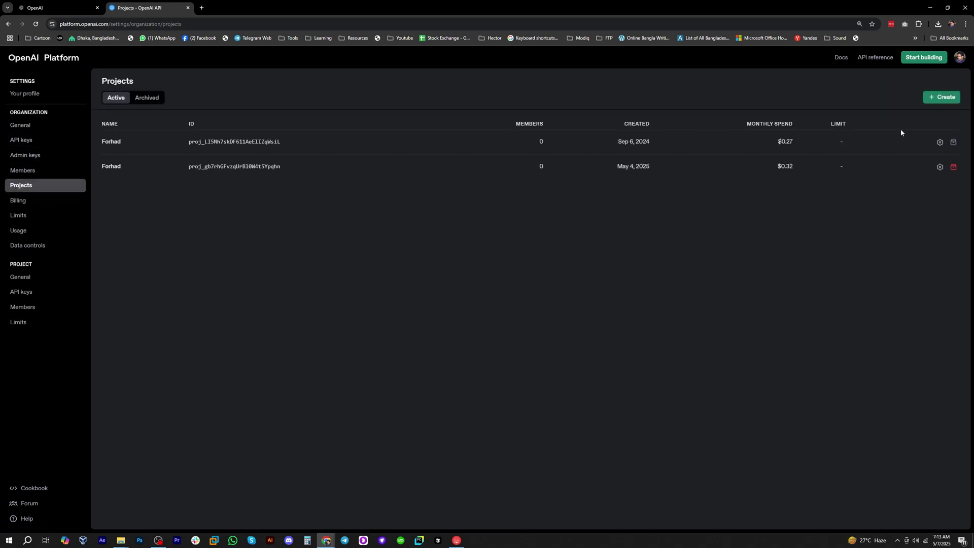
key(alt+Tab)
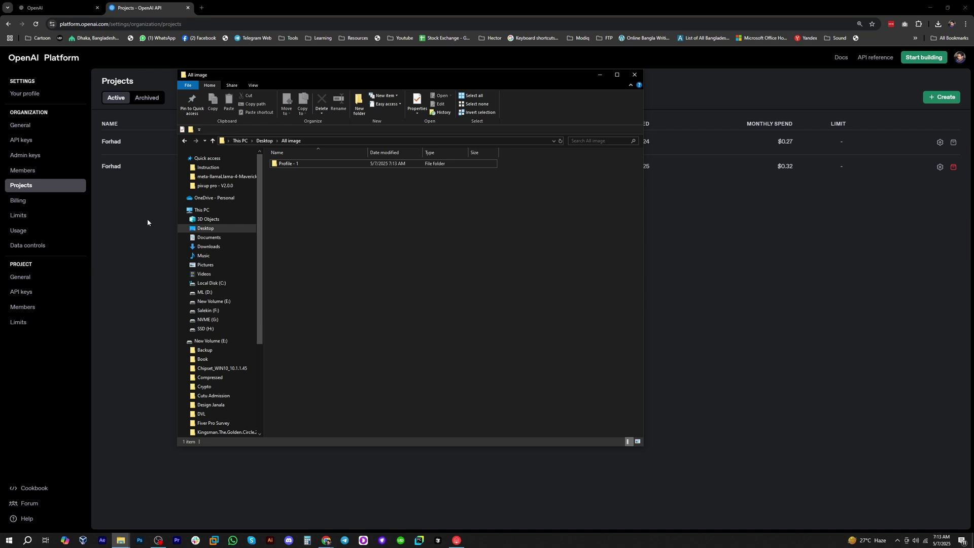
click(147, 223)
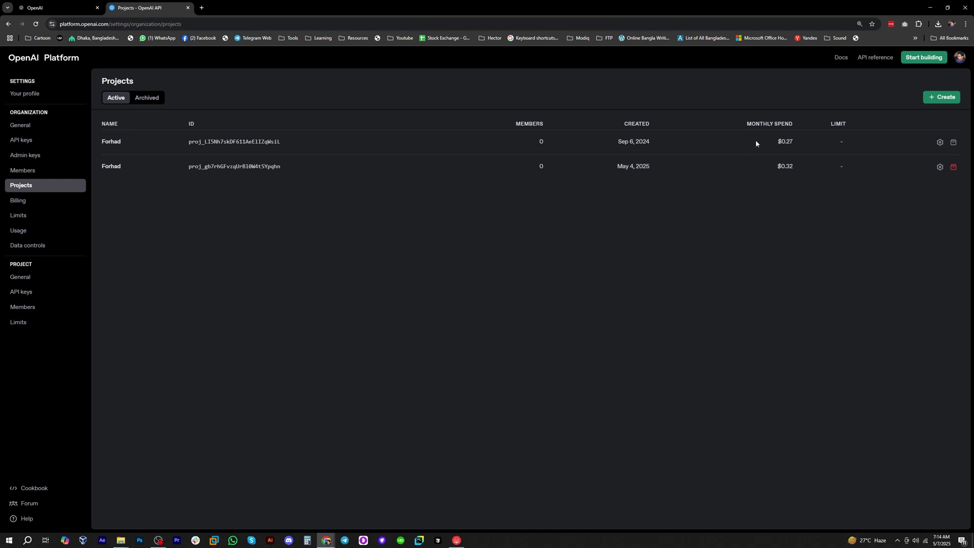
drag(777, 142, 798, 144)
drag(747, 125, 797, 128)
drag(776, 167, 794, 166)
Examine the new project form and the new secret key form with its project choices, cancelling both without creating anything.
click(941, 96)
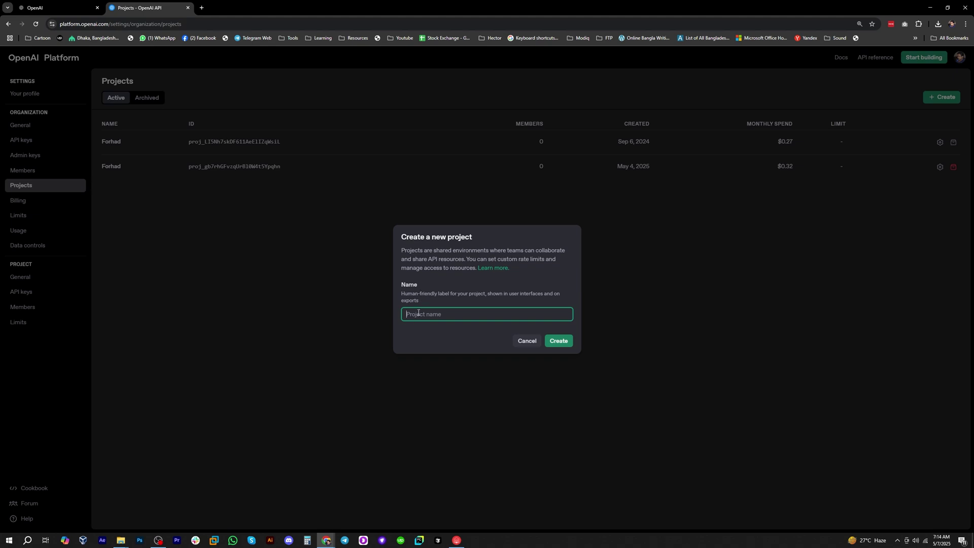
click(526, 341)
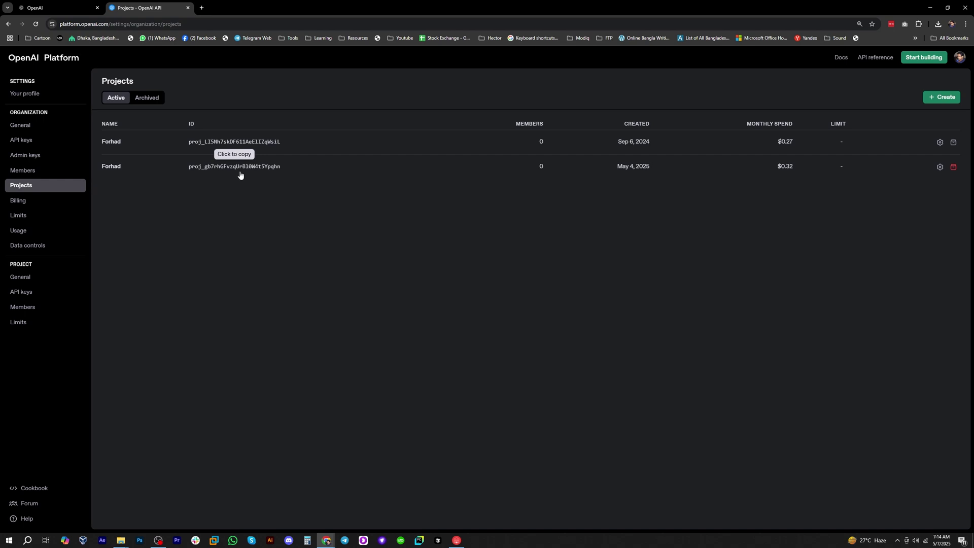
click(26, 143)
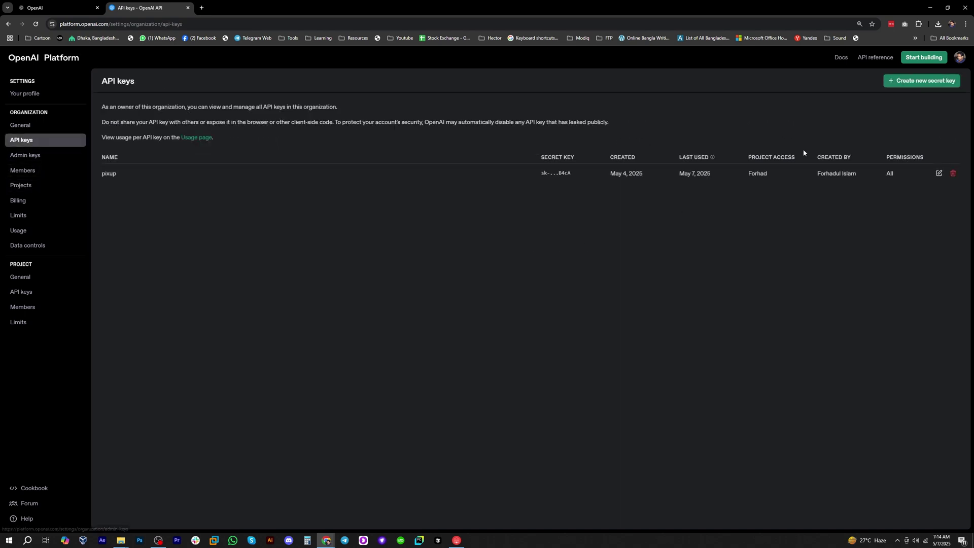
click(912, 82)
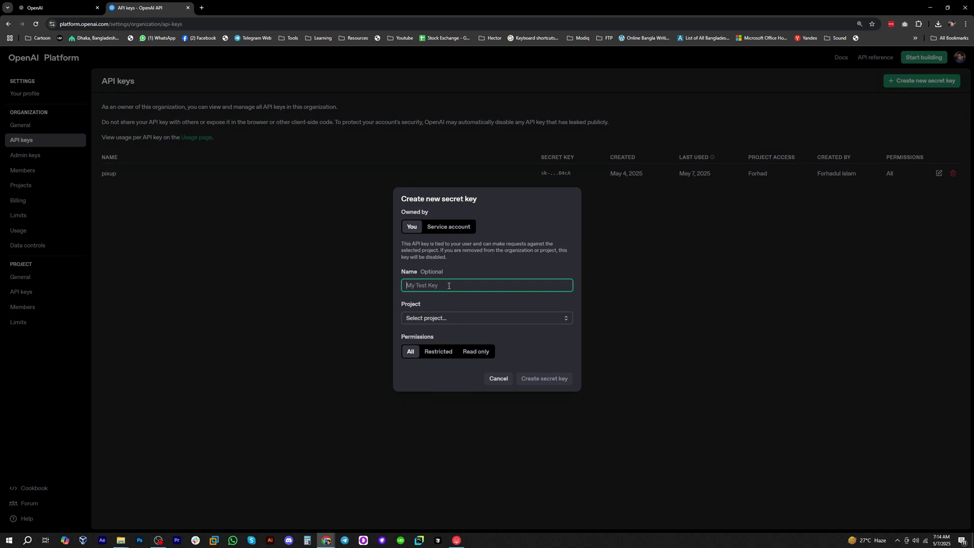
click(457, 319)
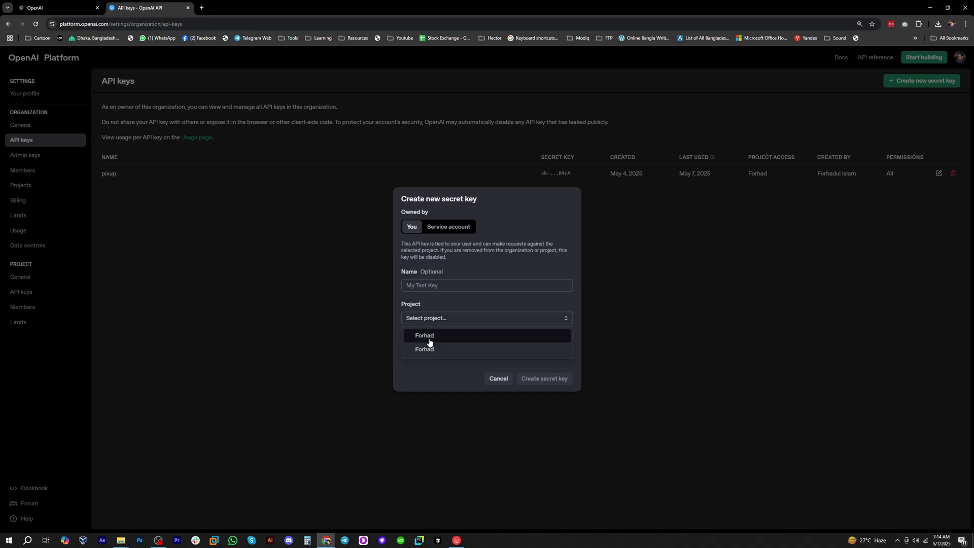
click(436, 375)
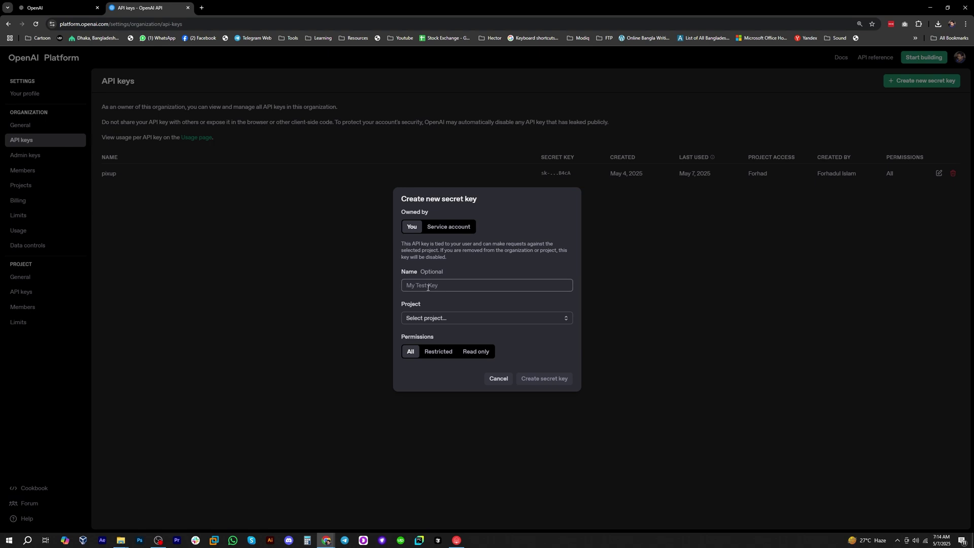
click(434, 318)
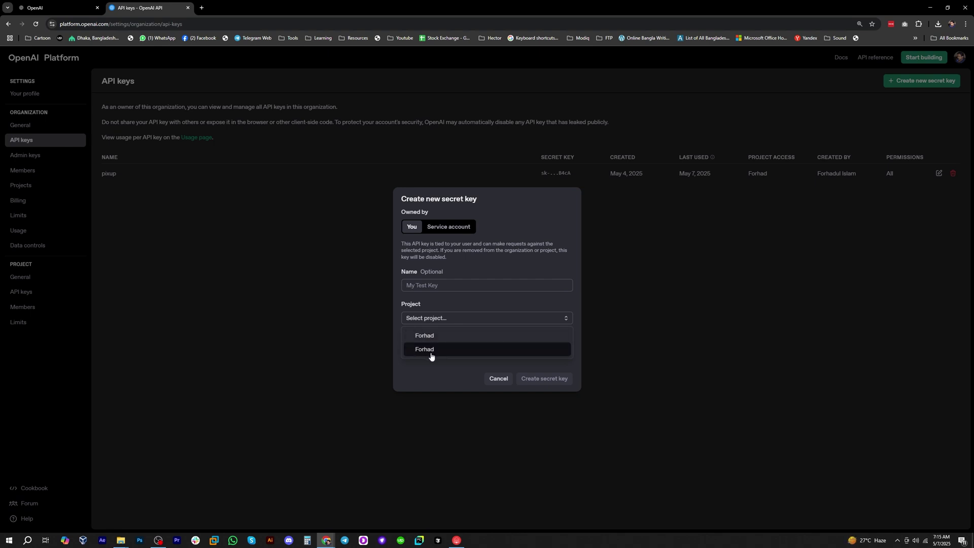
click(433, 378)
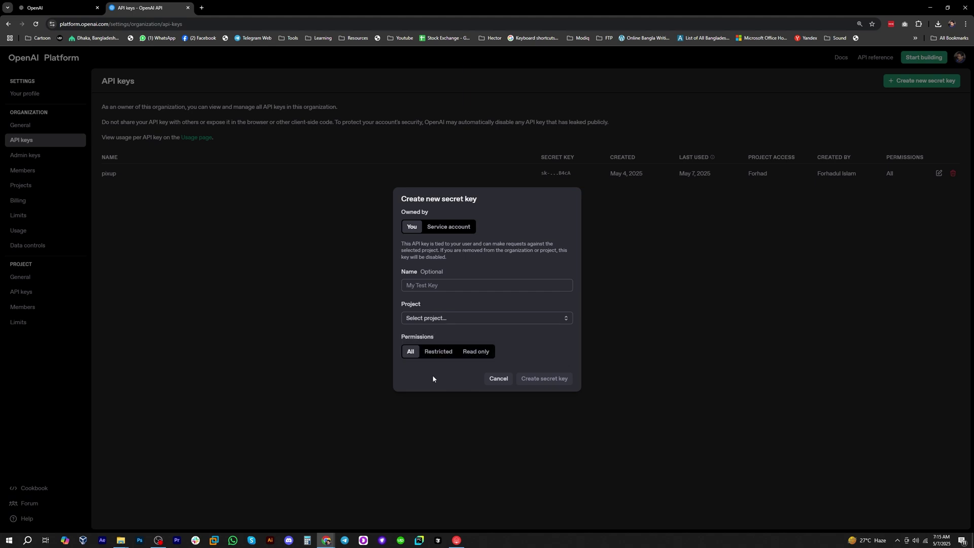
click(498, 379)
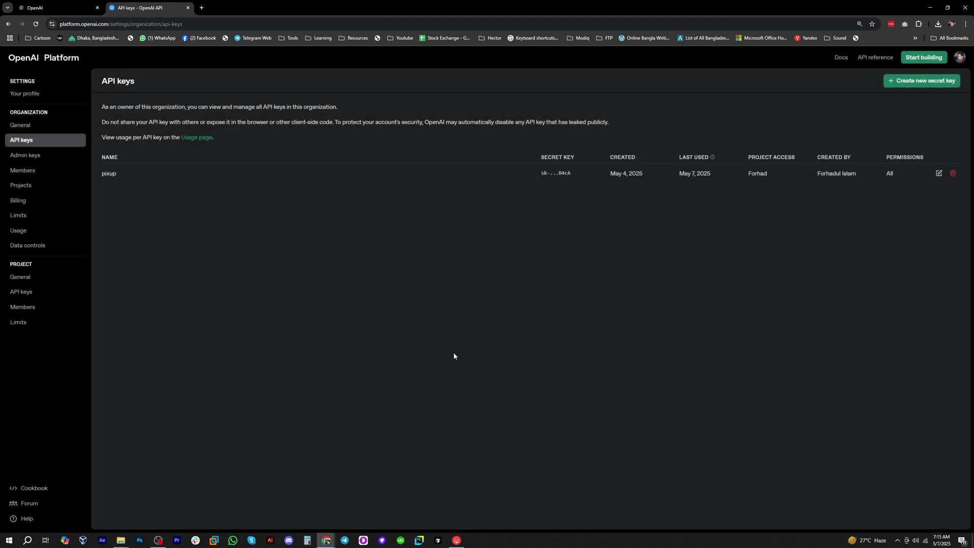
Return to the organization's Projects page, review the monthly spend of both projects, and close the API platform page.
click(23, 185)
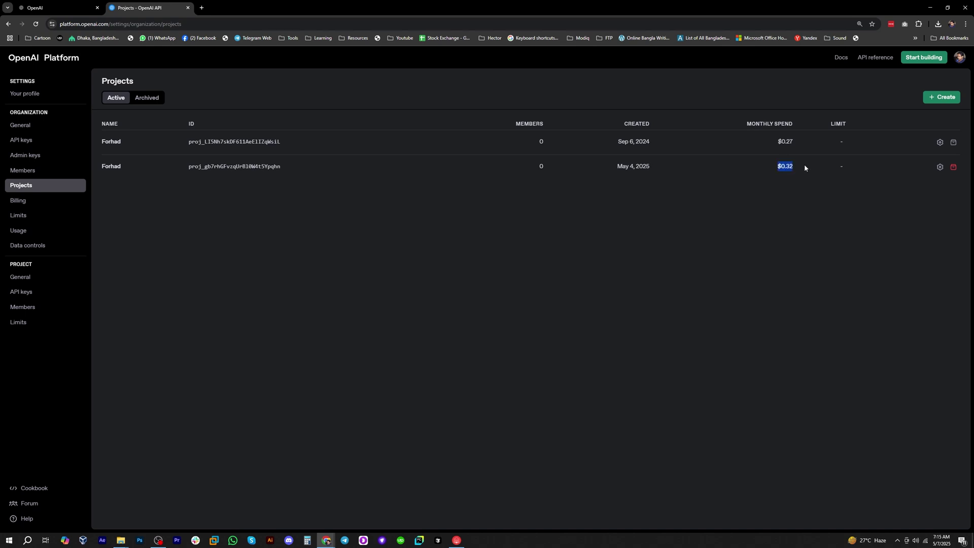
drag(777, 142, 801, 145)
click(777, 165)
click(188, 7)
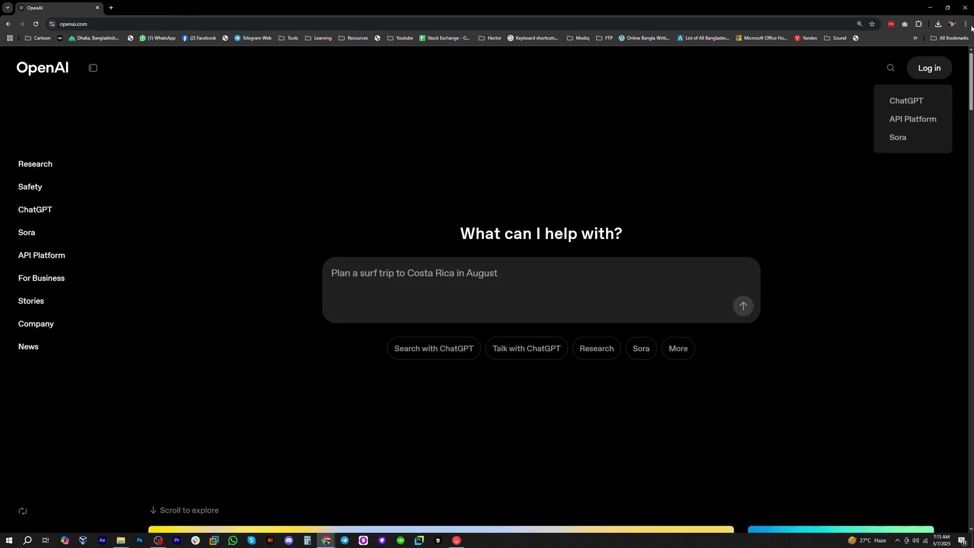
Minimize the browser, open the Profile - 1 subfolder of All image, and open its Profile - 1 spreadsheet in Excel.
click(935, 8)
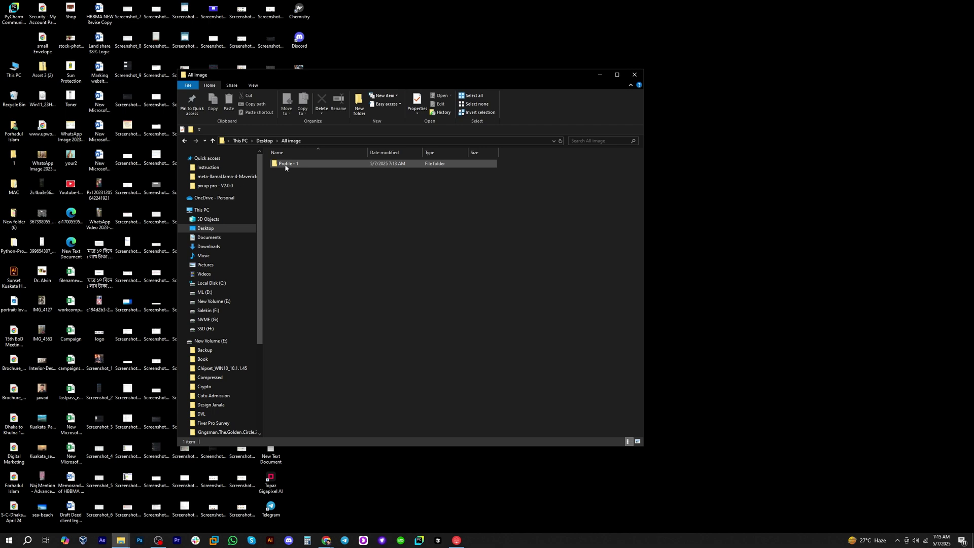
drag(376, 84, 422, 85)
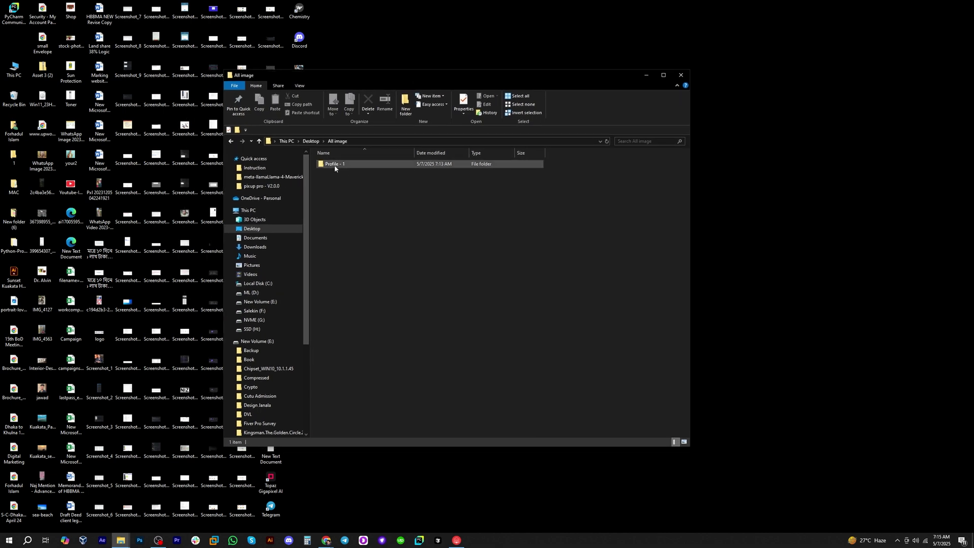
double_click(335, 164)
click(583, 173)
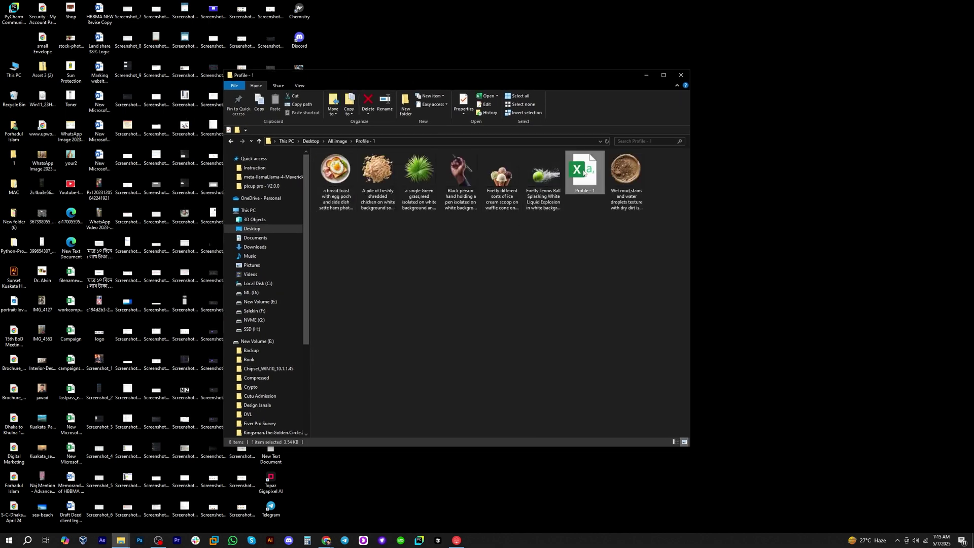
double_click(584, 172)
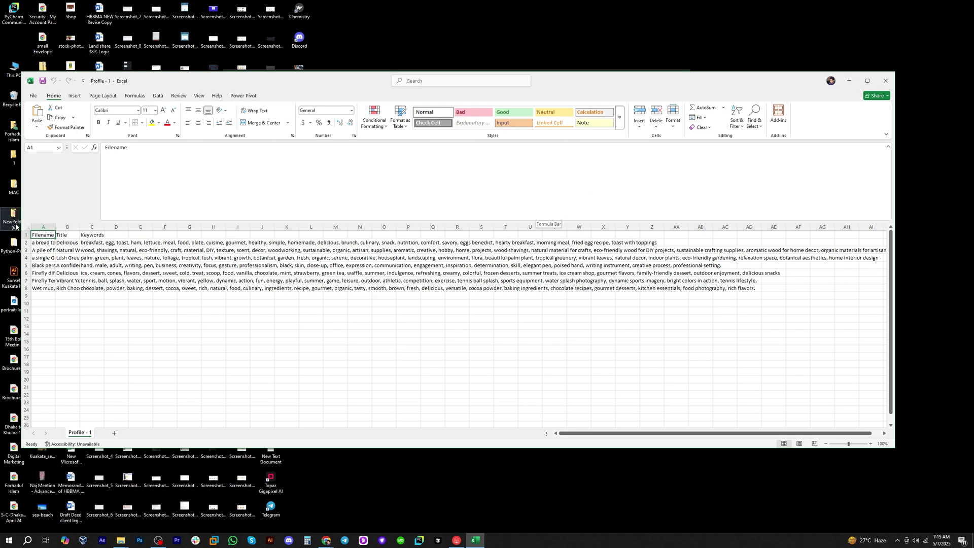
Widen the Filename, Title and Keywords columns to make their text readable, and select the first image's title.
drag(56, 227, 545, 227)
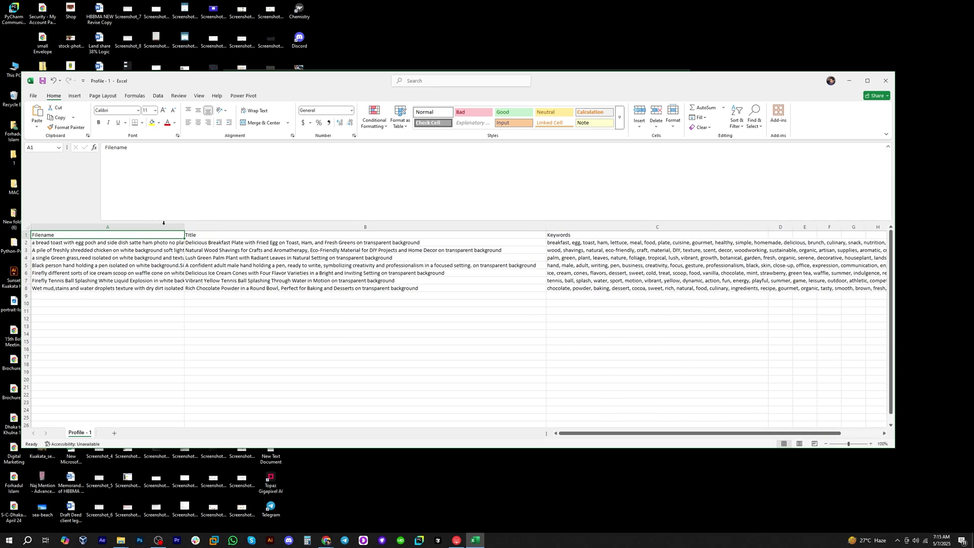
drag(185, 227, 292, 227)
click(333, 226)
click(421, 325)
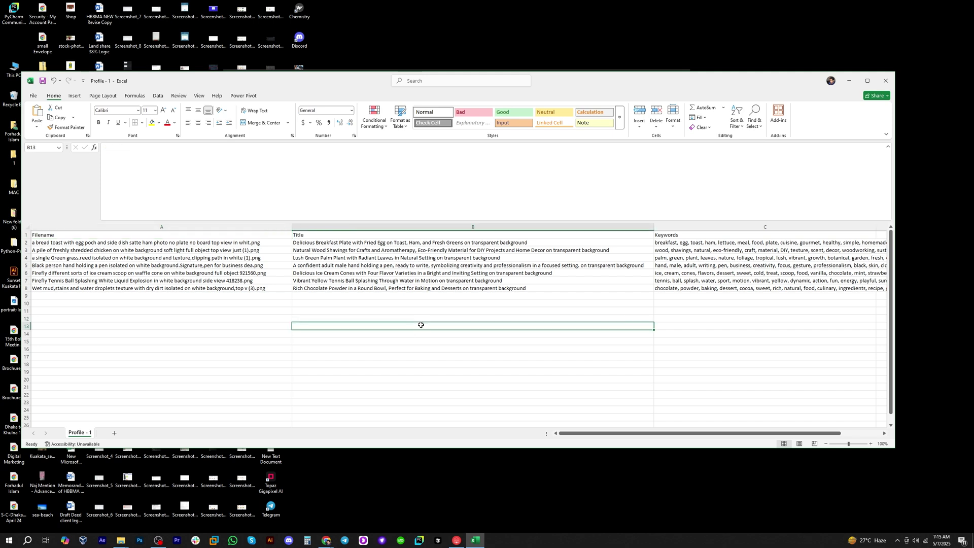
click(355, 243)
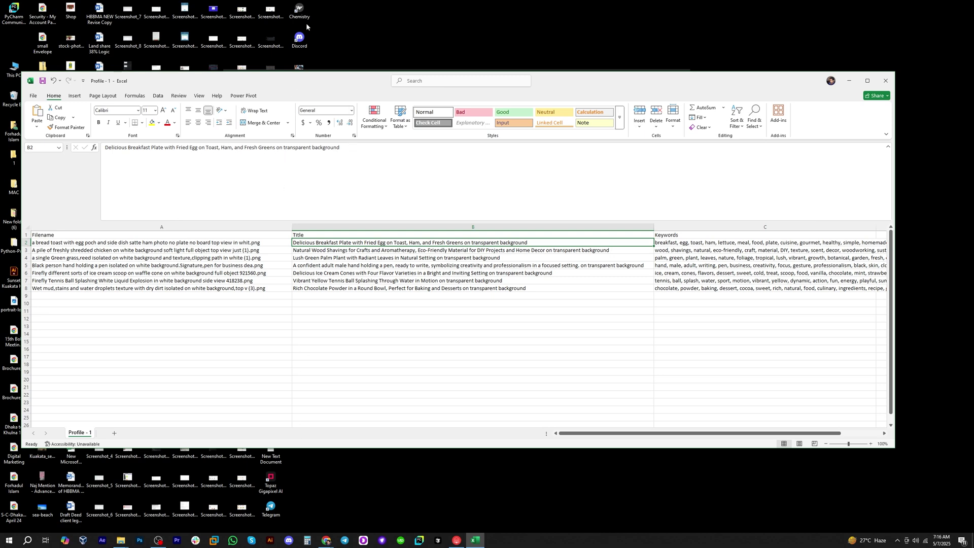
Select the first filename in the spreadsheet, switch to the Profile - 1 folder and open the matching bread toast image in XnView MP.
drag(223, 80, 218, 111)
drag(379, 73, 474, 38)
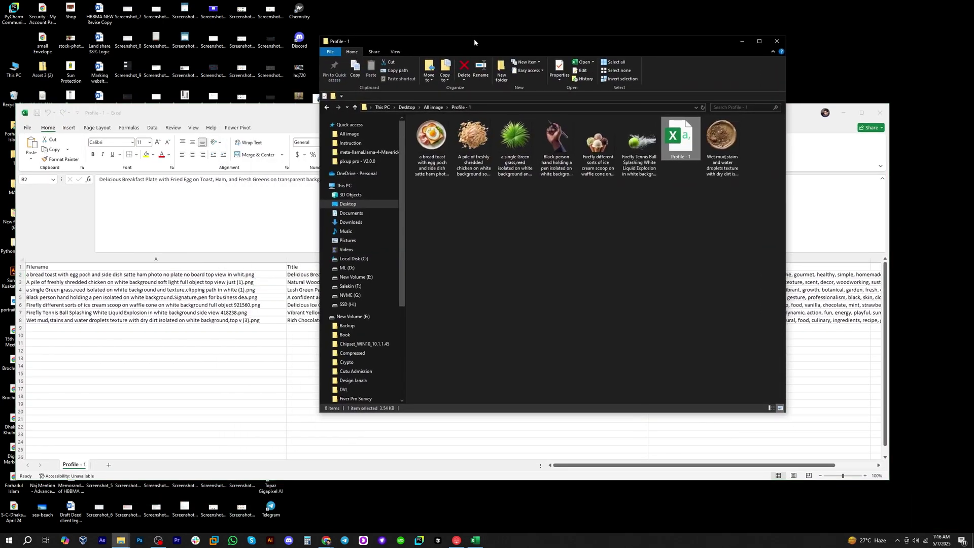
click(49, 274)
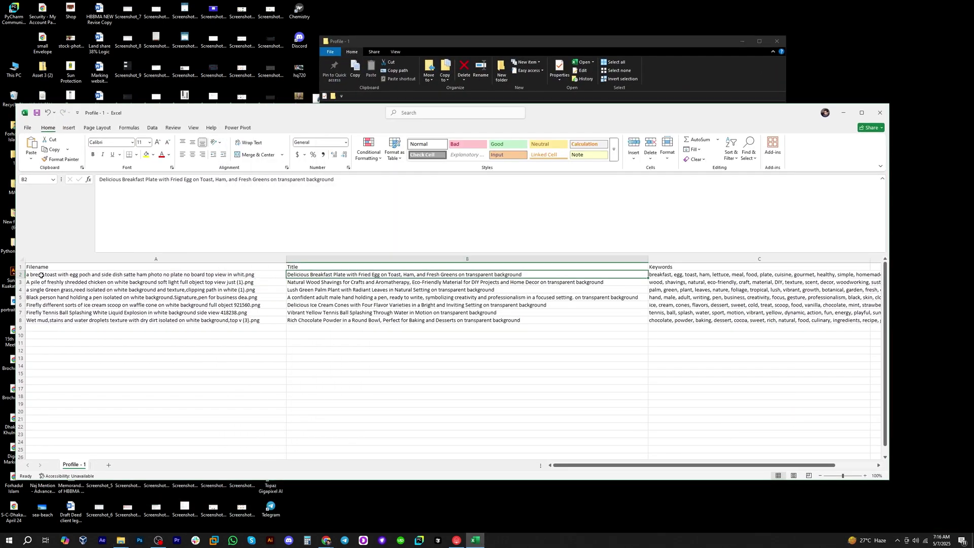
click(543, 67)
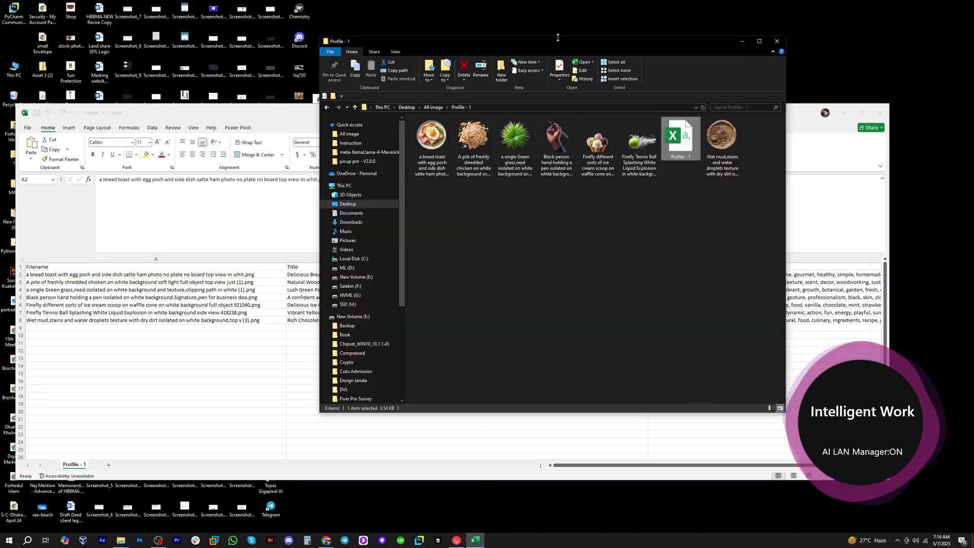
click(447, 140)
double_click(447, 140)
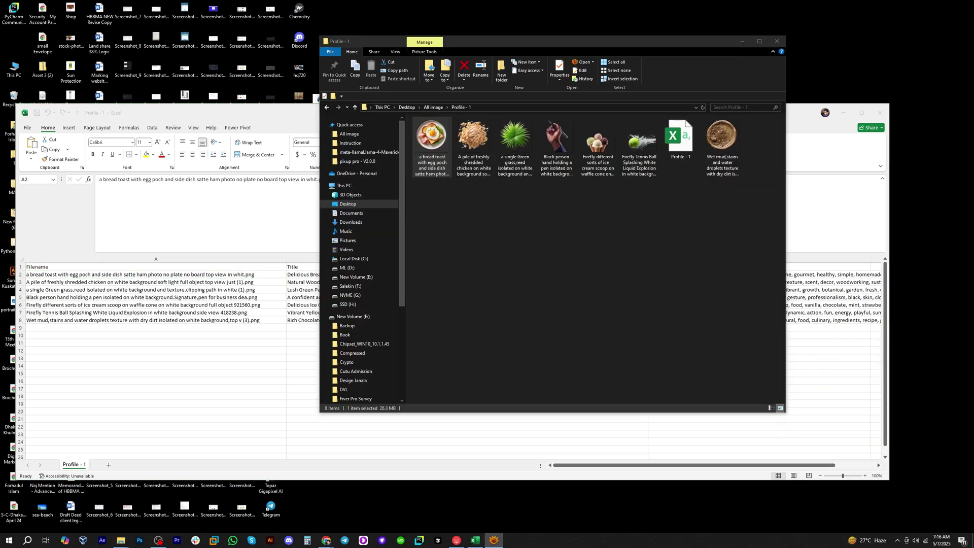
Arrange the toast image window and the Profile - 1 spreadsheet window side by side for comparison.
drag(456, 64, 345, 60)
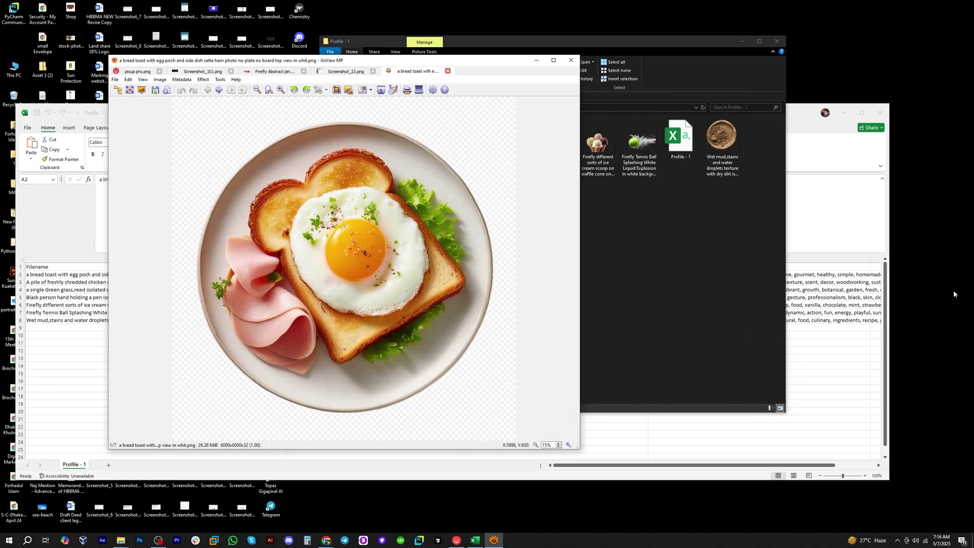
click(796, 308)
drag(305, 111, 351, 271)
drag(304, 62, 214, 16)
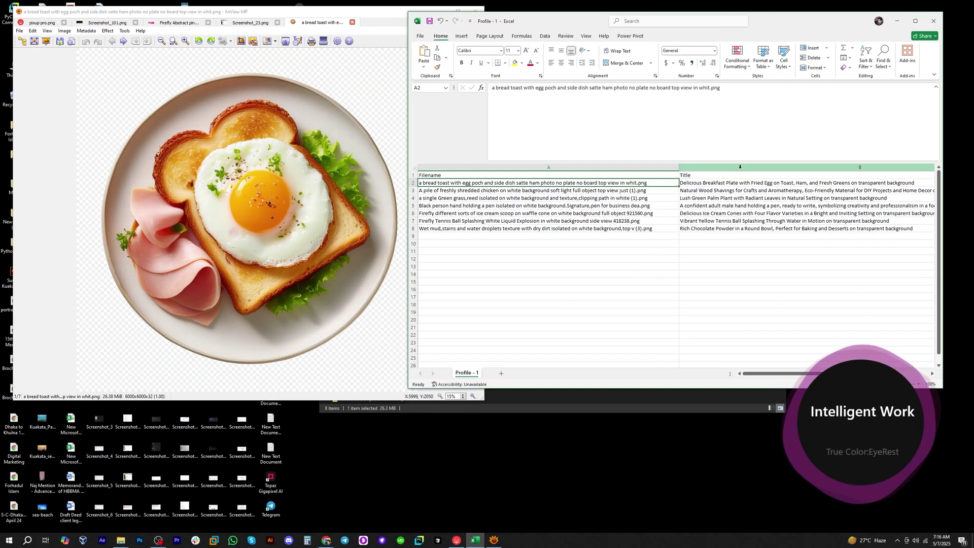
Examine the toast image's generated title and full keyword list in the spreadsheet against the picture.
click(775, 220)
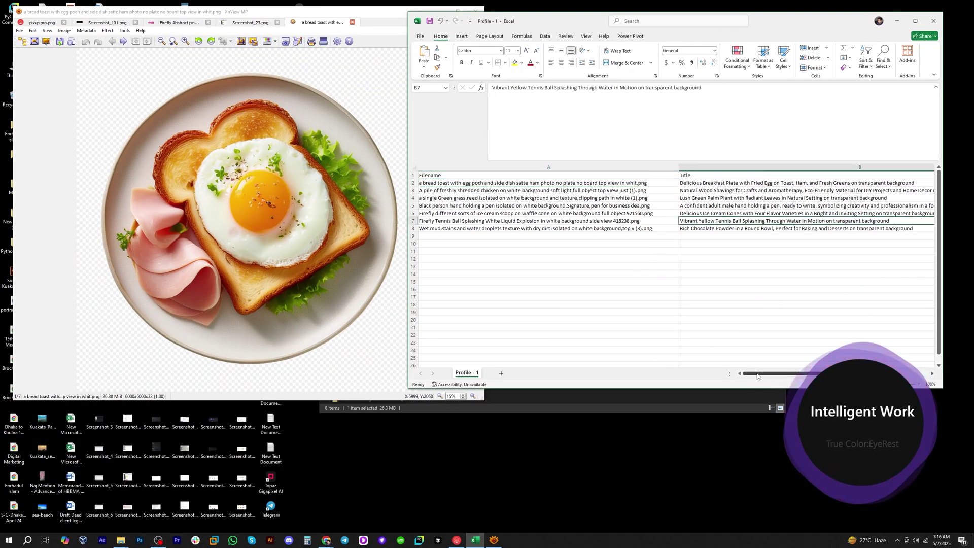
scroll(608, 238, right, 5)
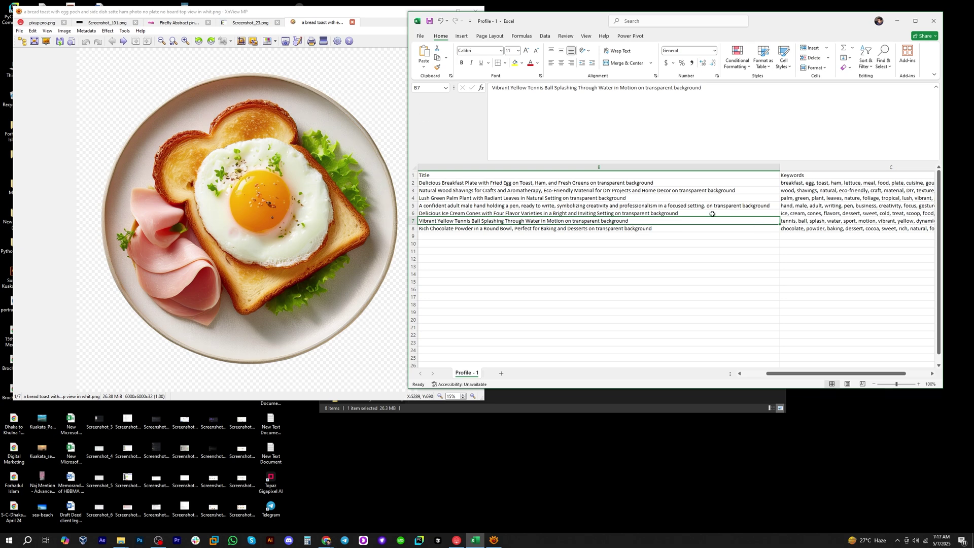
click(604, 184)
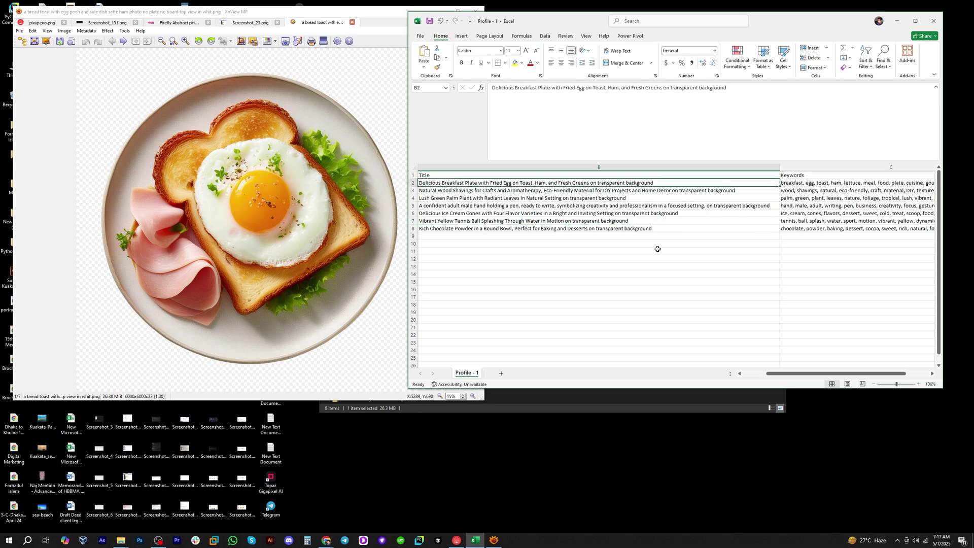
key(Right)
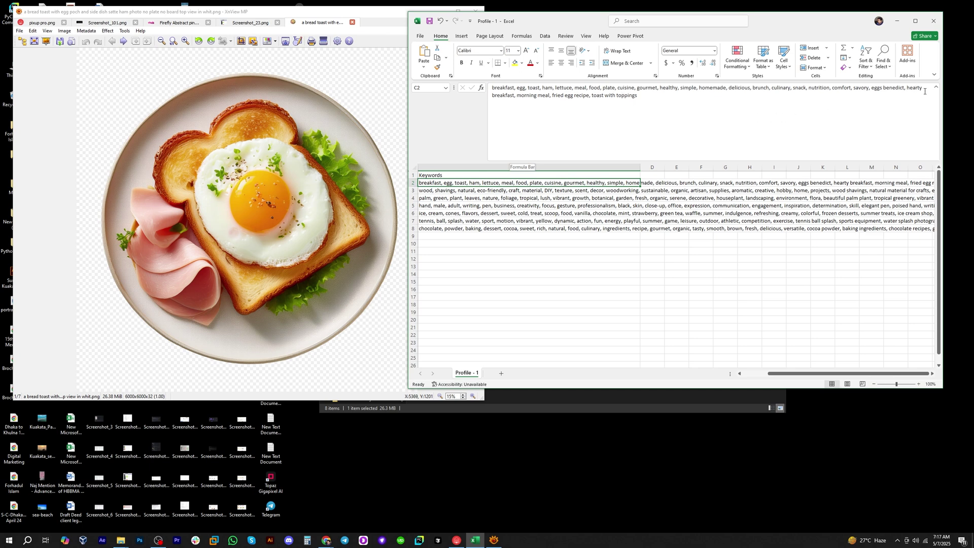
double_click(532, 89)
click(715, 89)
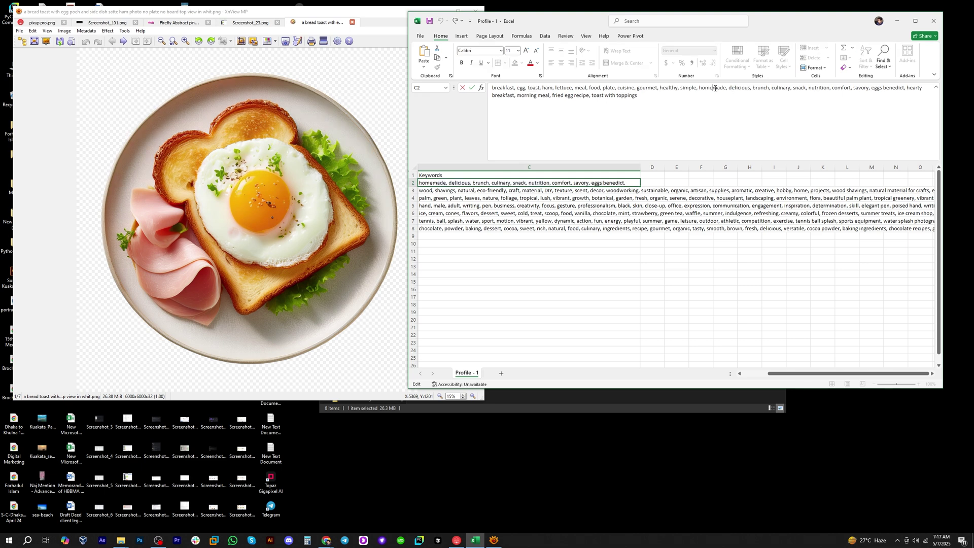